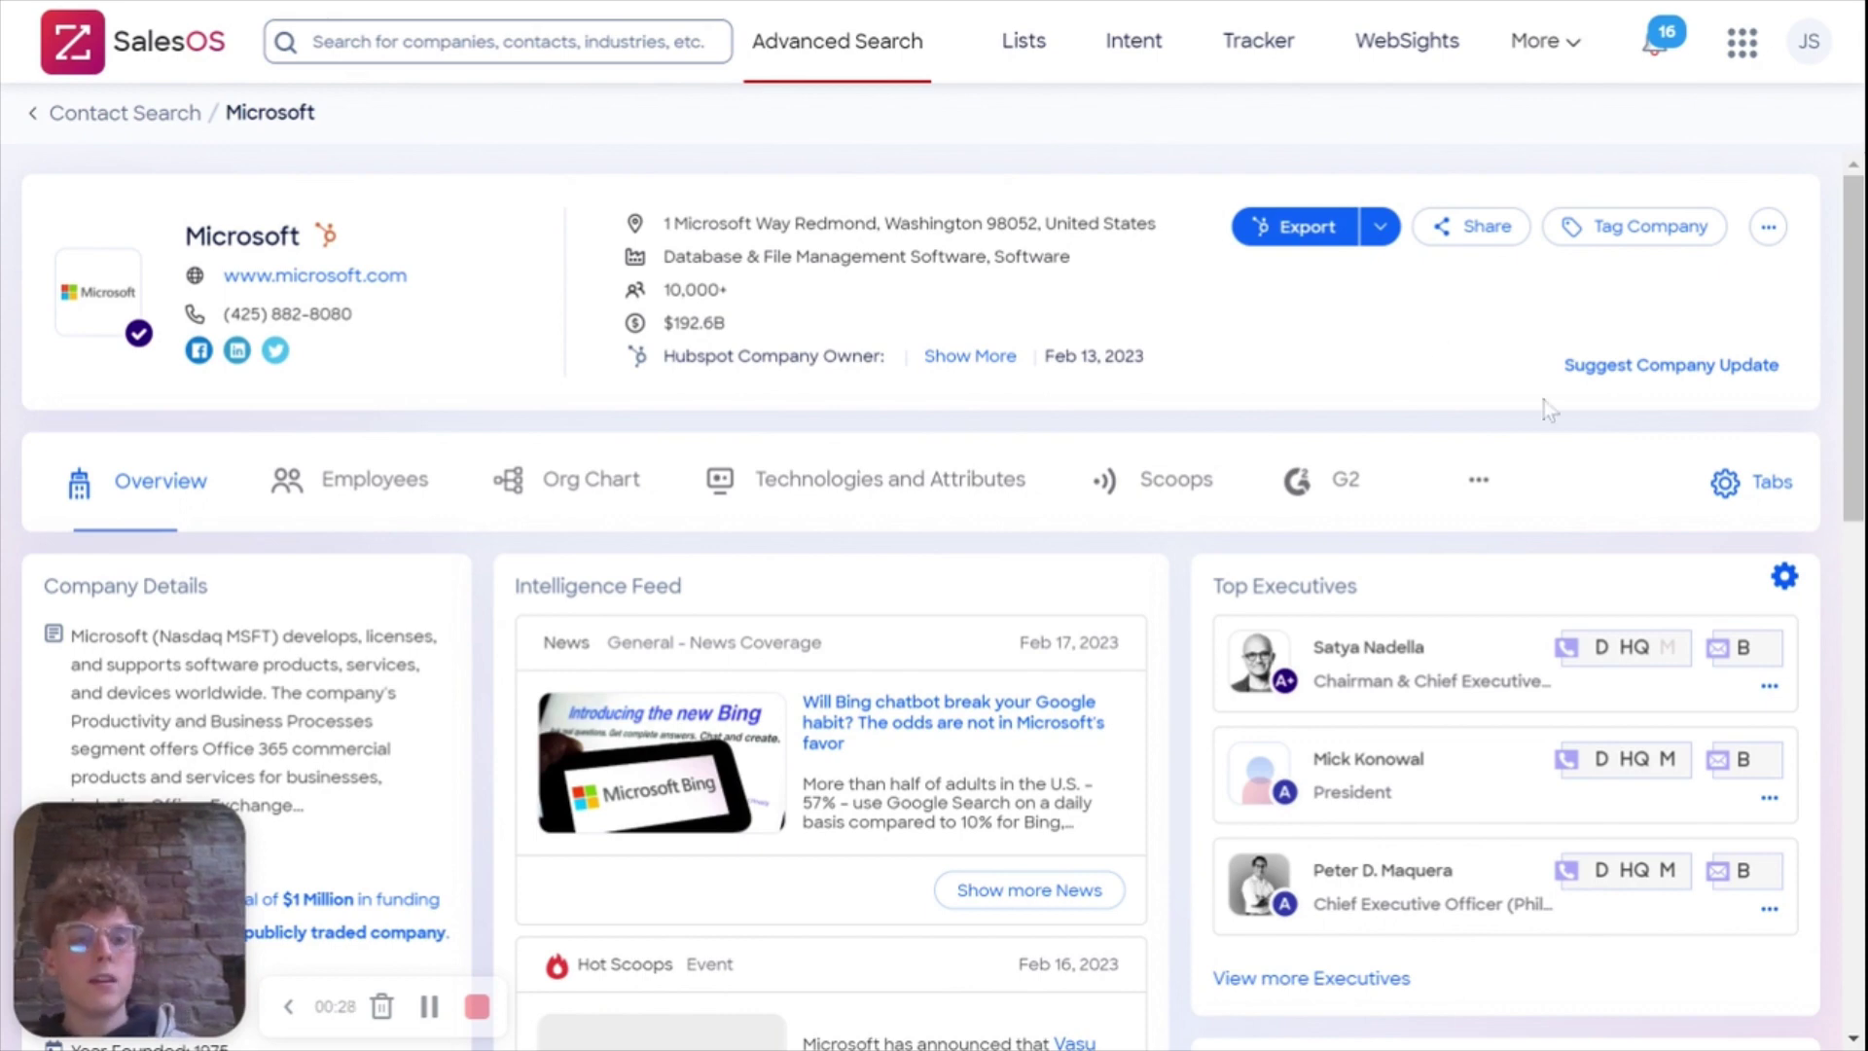
Show Microsoft's Locations & Hierarchy region table and expand North America
left_click(1479, 494)
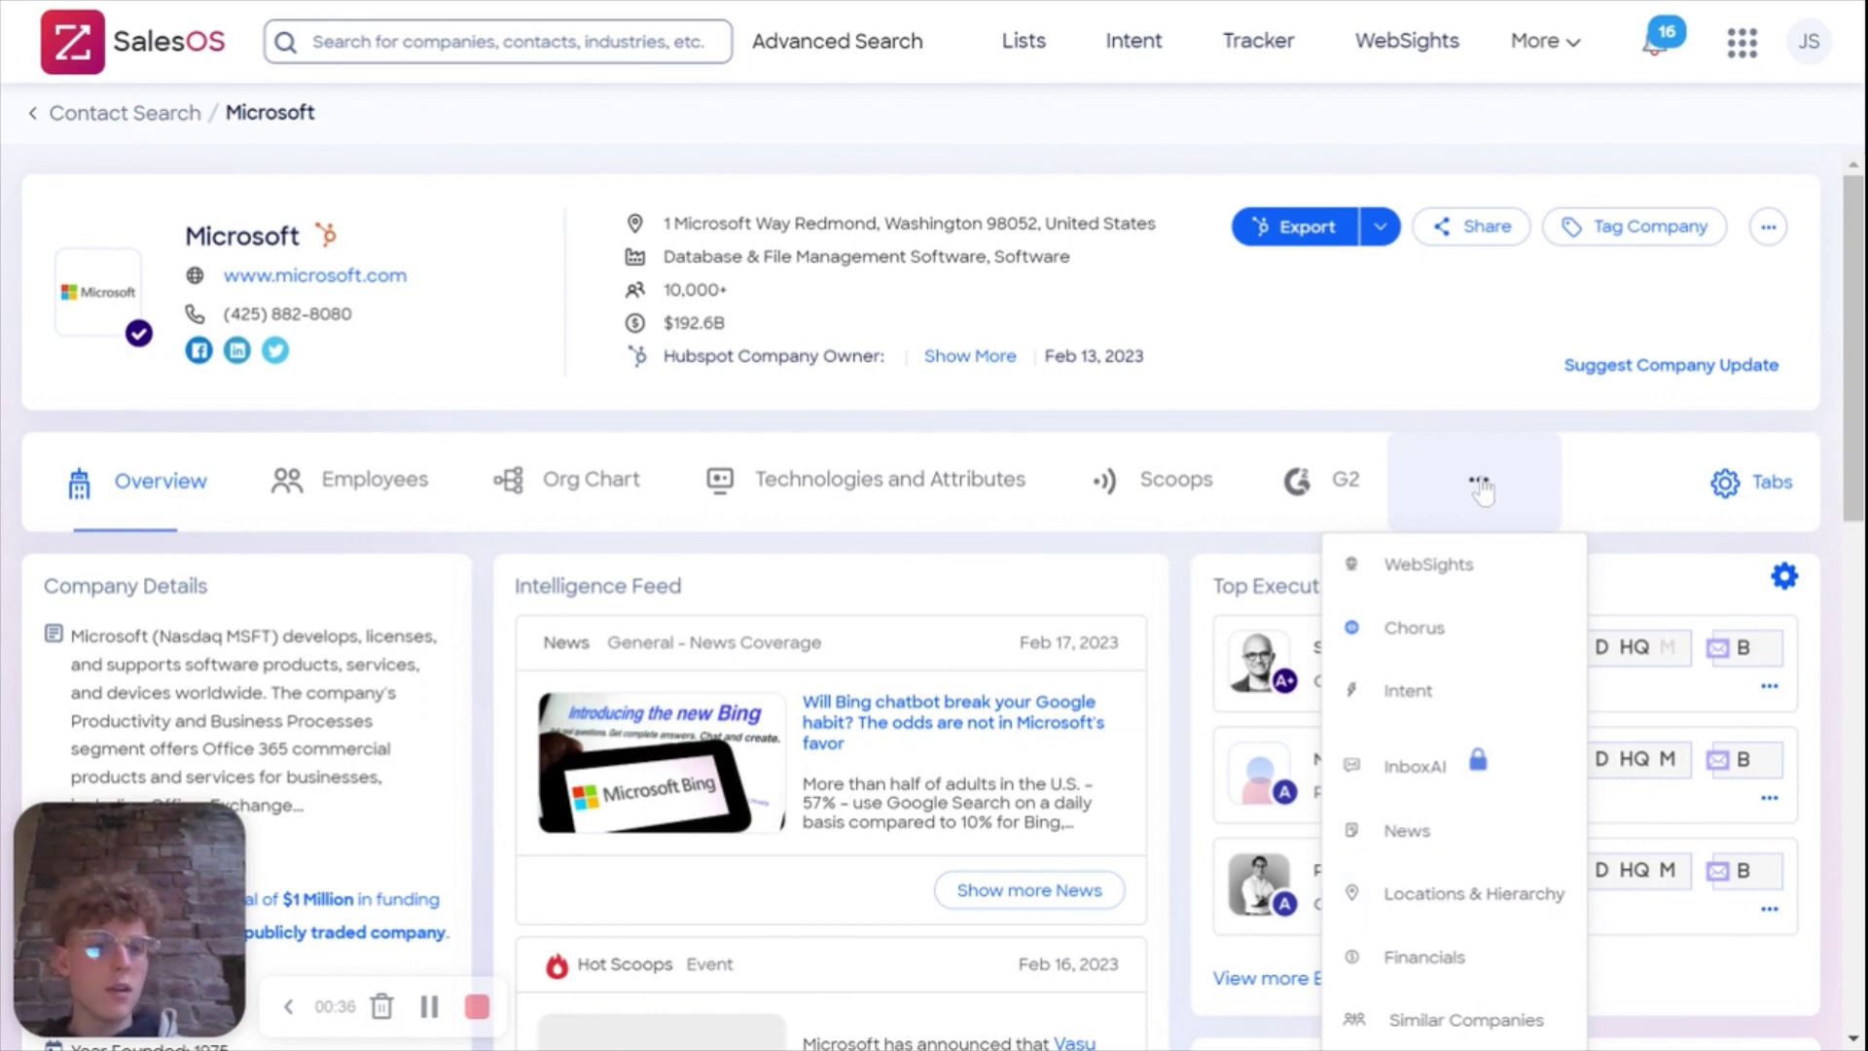
left_click(1426, 899)
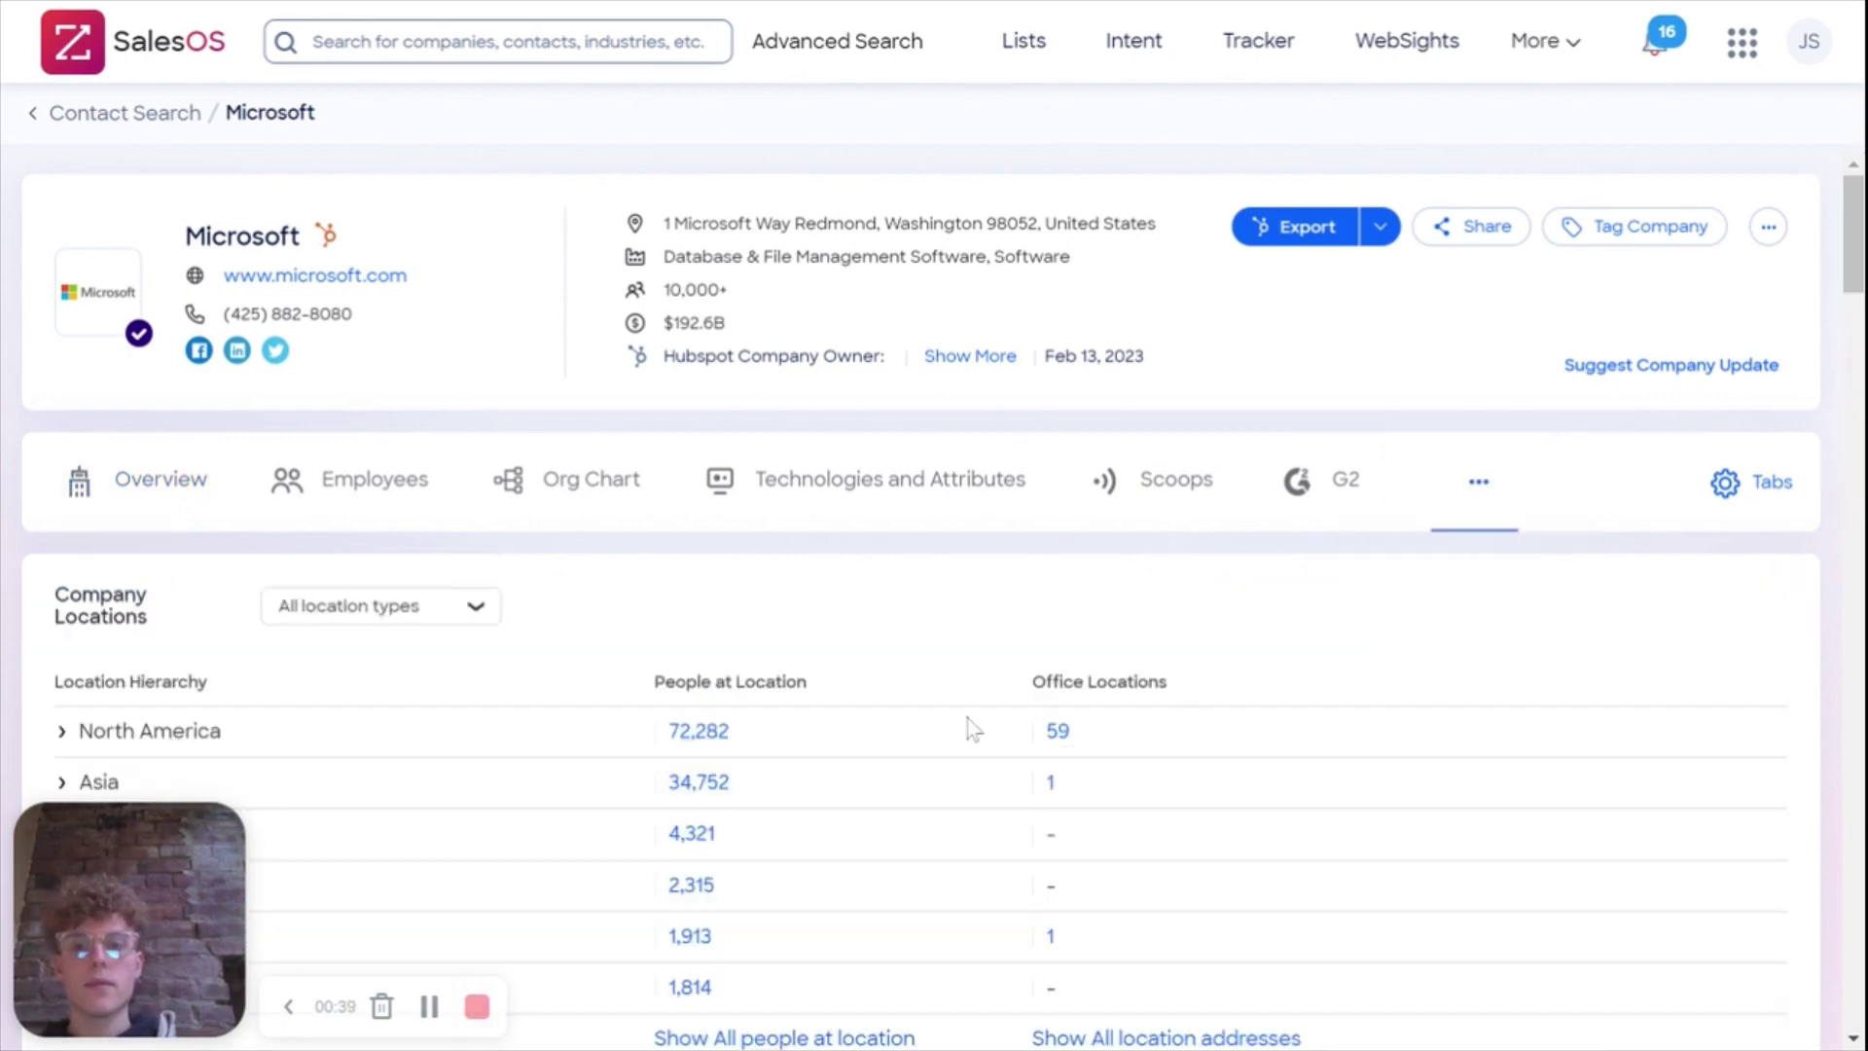
scroll(875, 664, "down", 2)
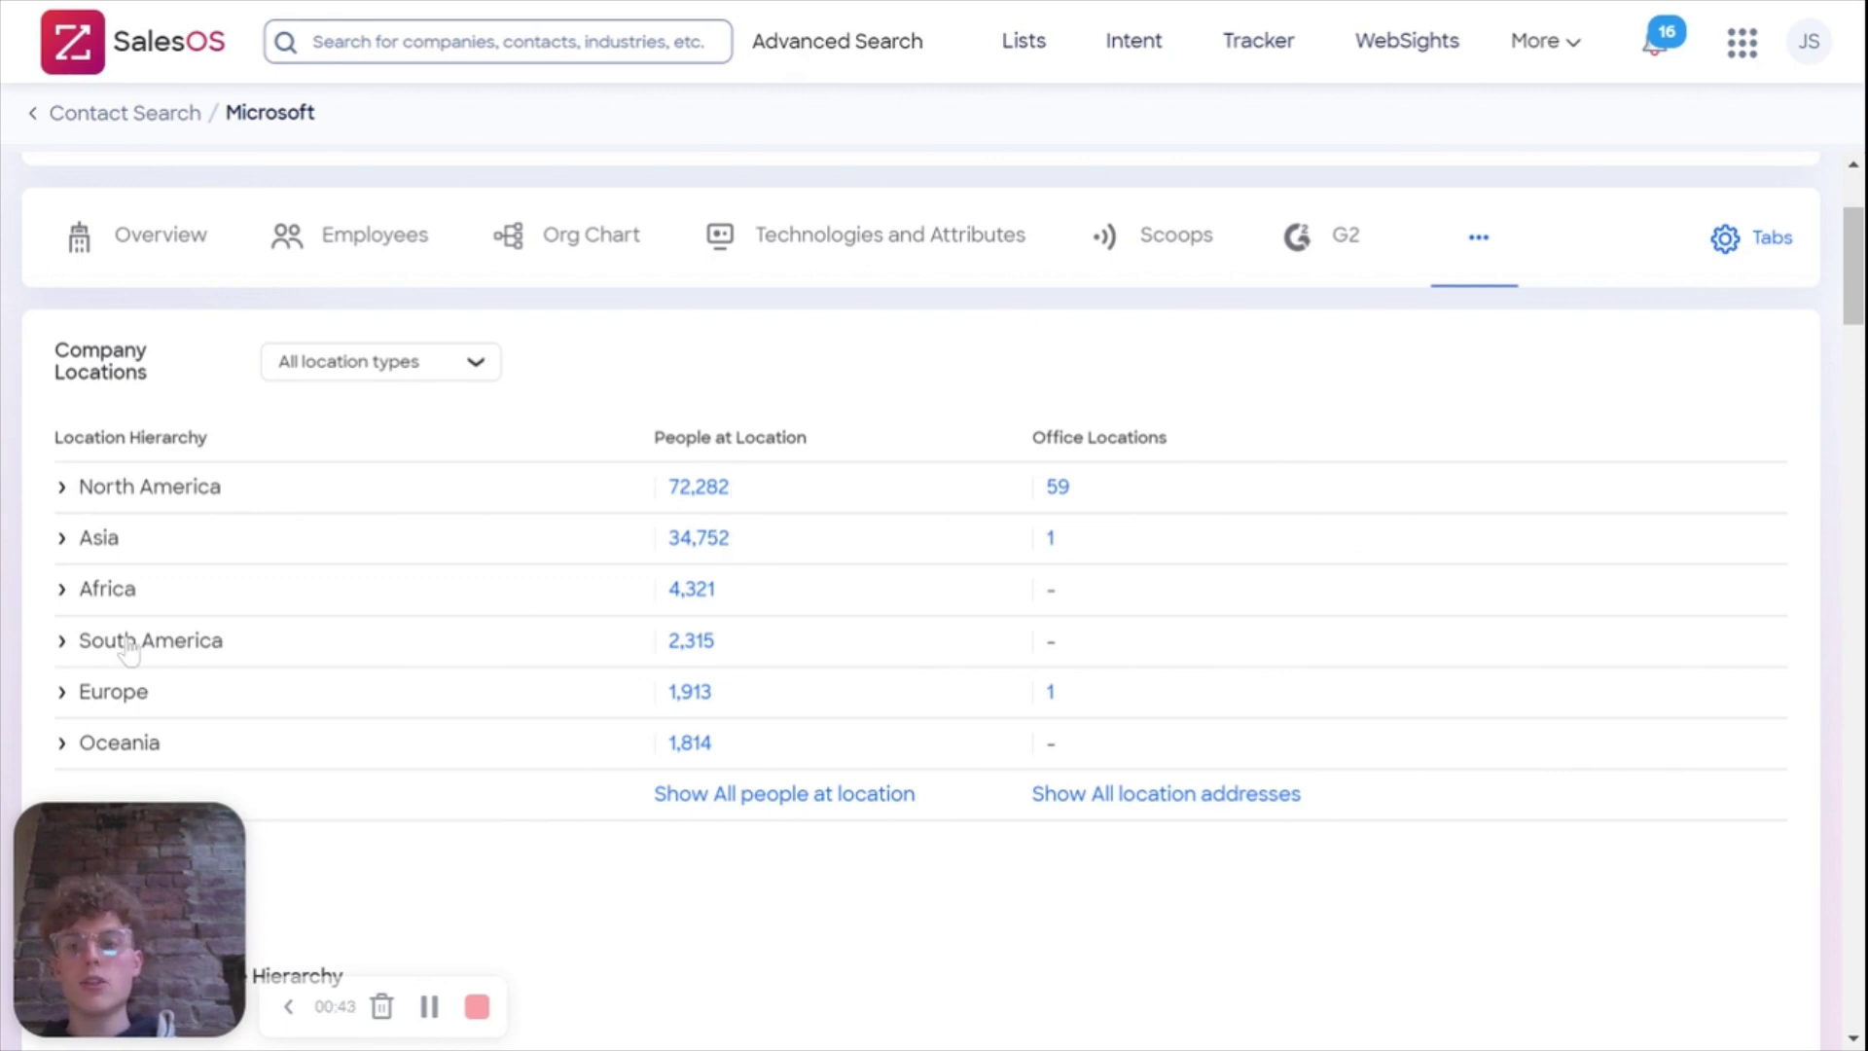
left_click(63, 493)
scroll(313, 589, "down", 1)
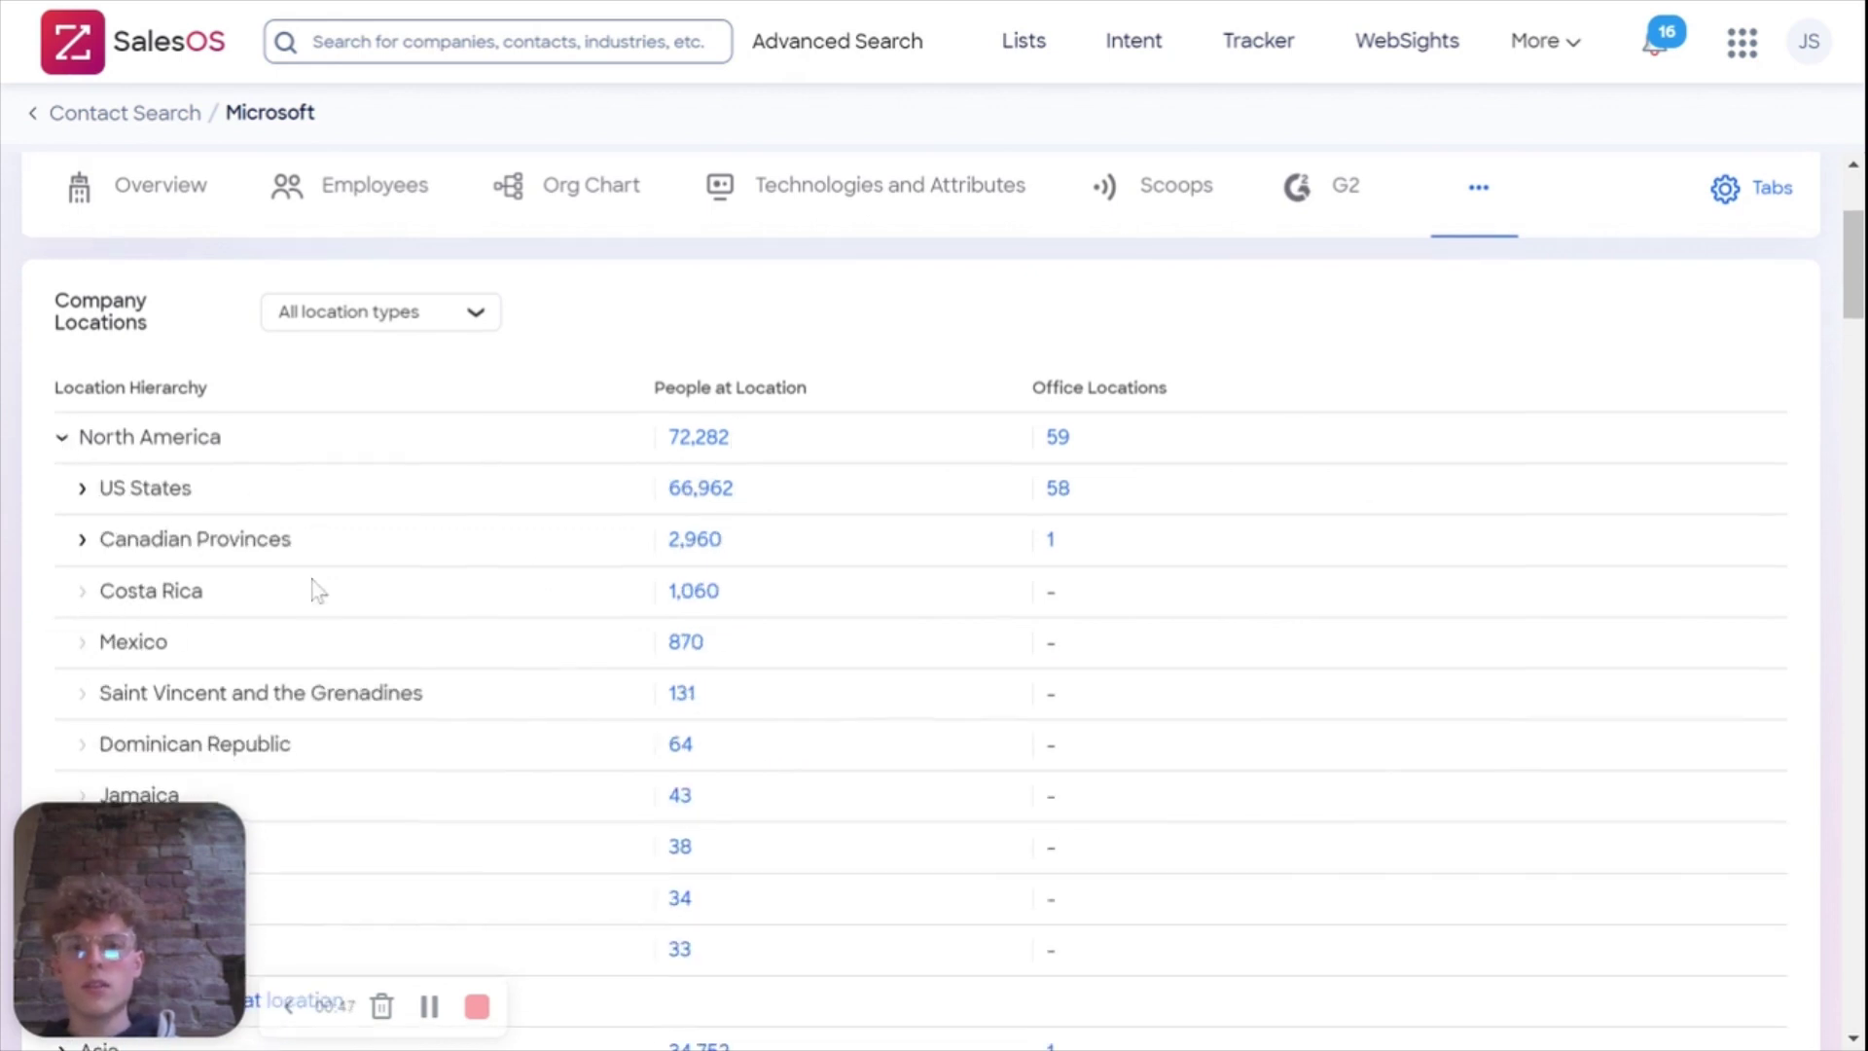
Drill into US States and Georgia, then list the 59 Microsoft people in Atlanta
left_click(83, 490)
scroll(324, 644, "down", 1)
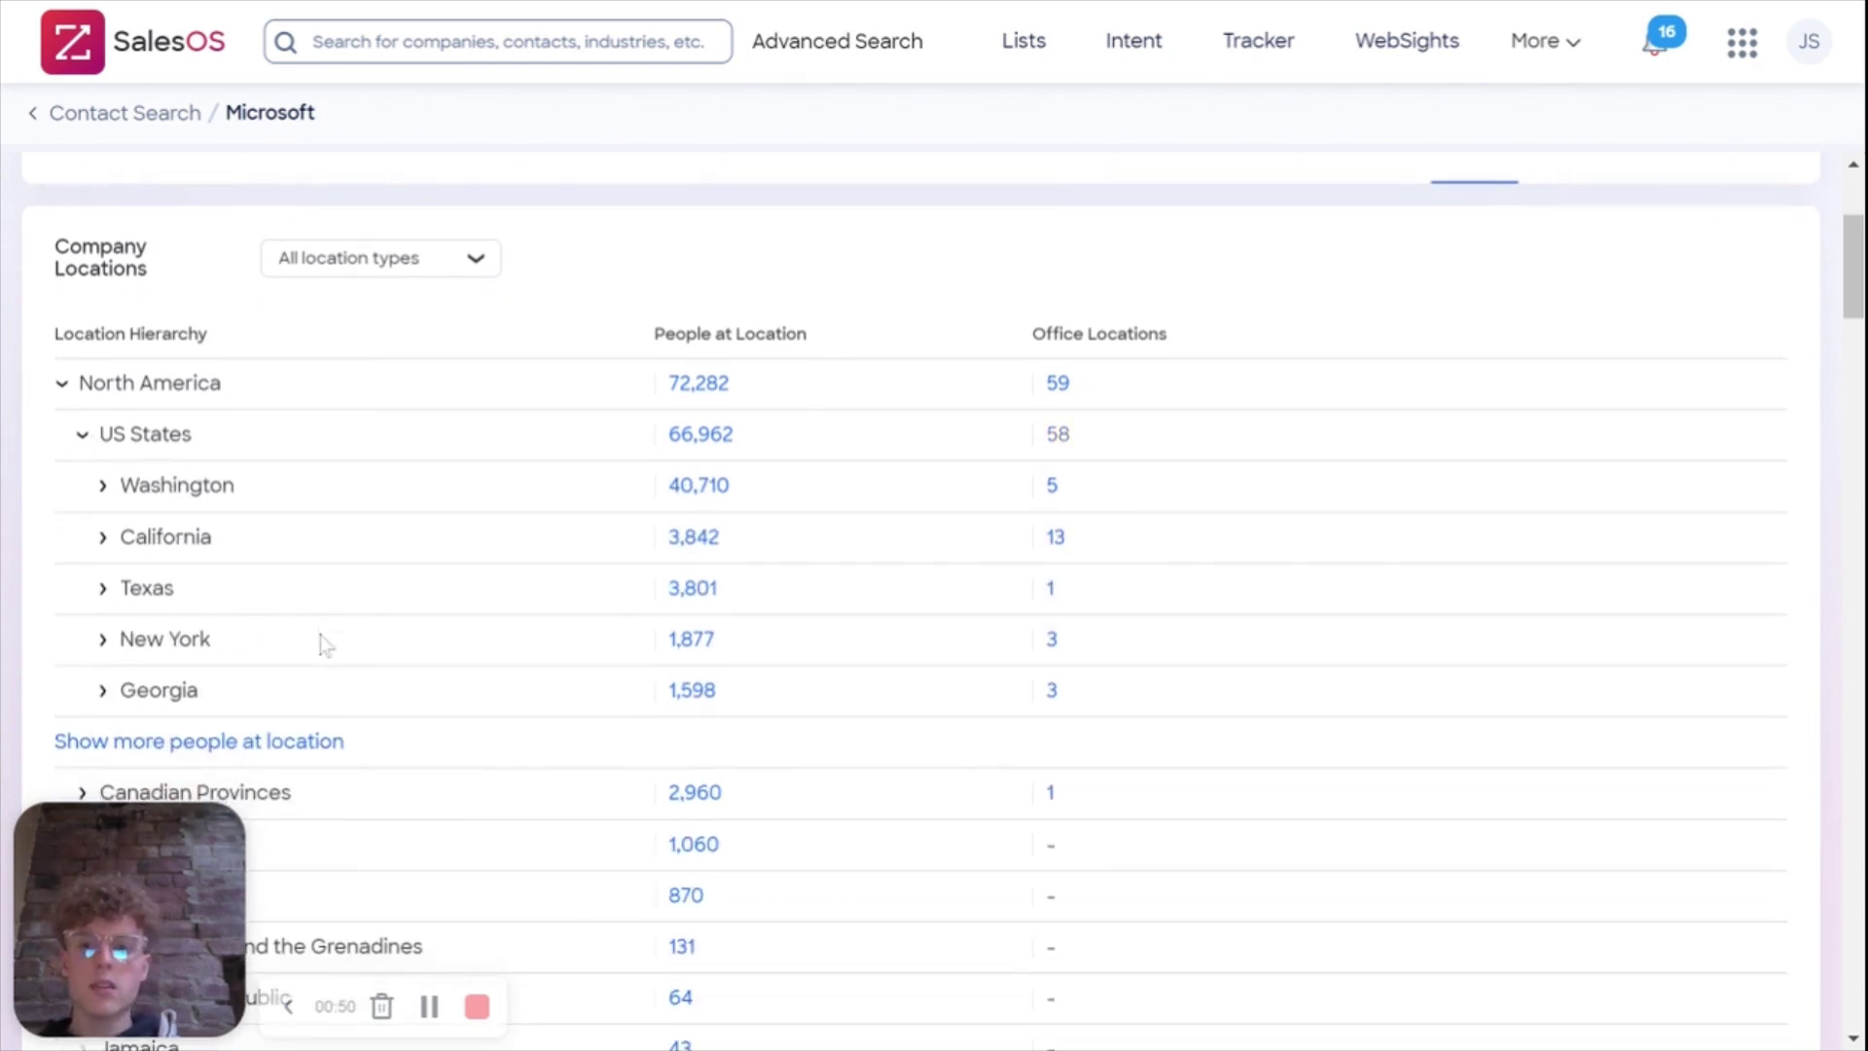
left_click(102, 690)
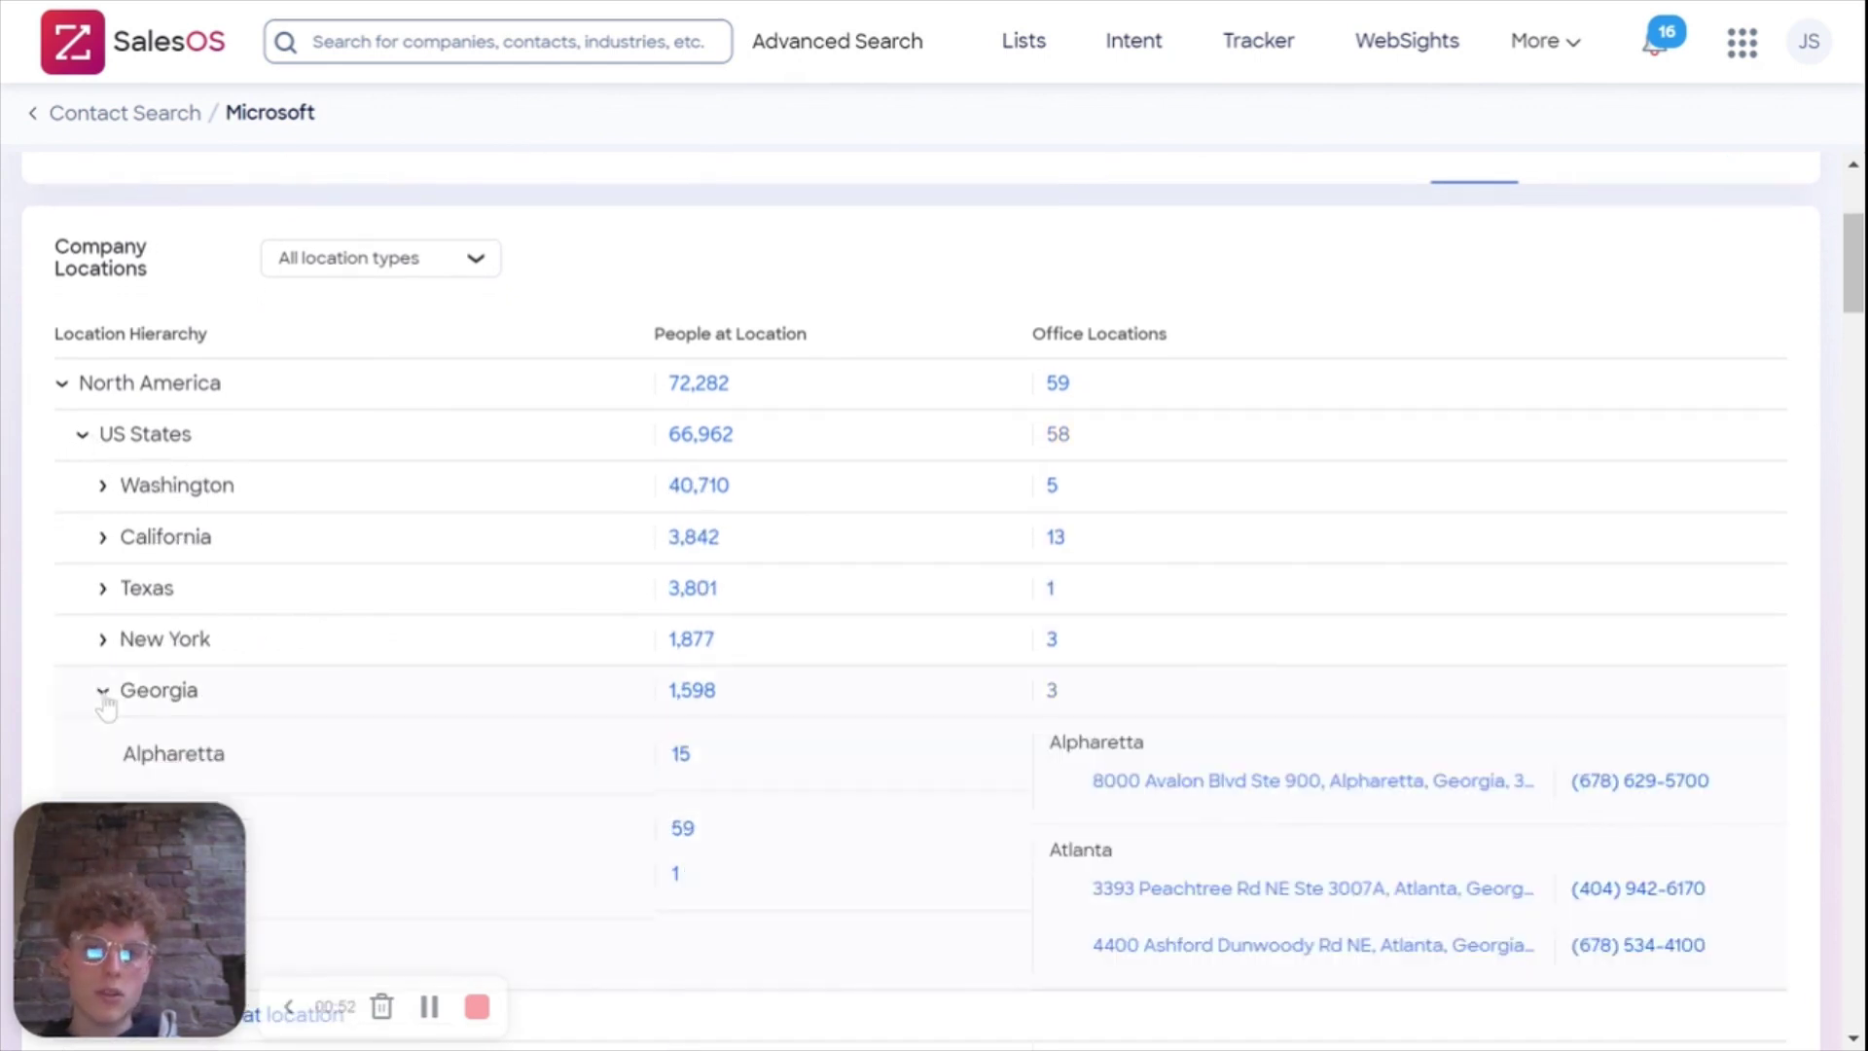
scroll(539, 705, "down", 3)
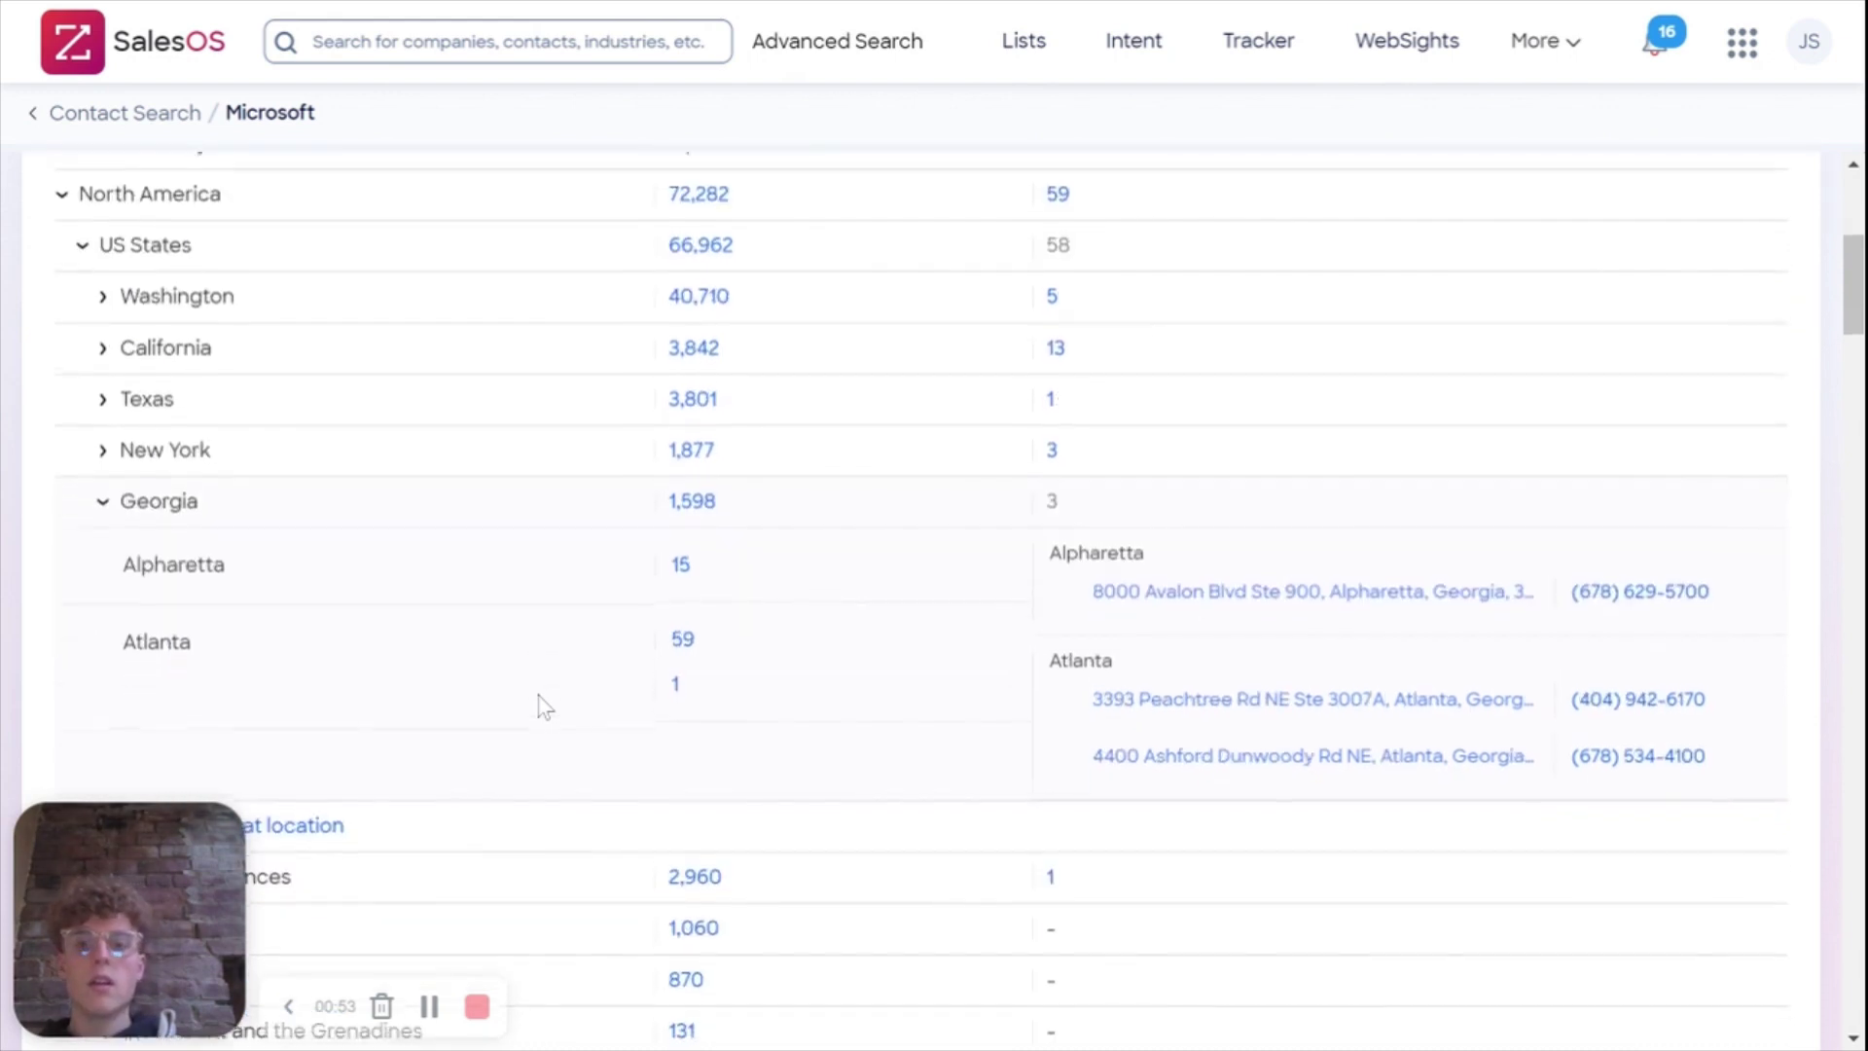
left_click(682, 633)
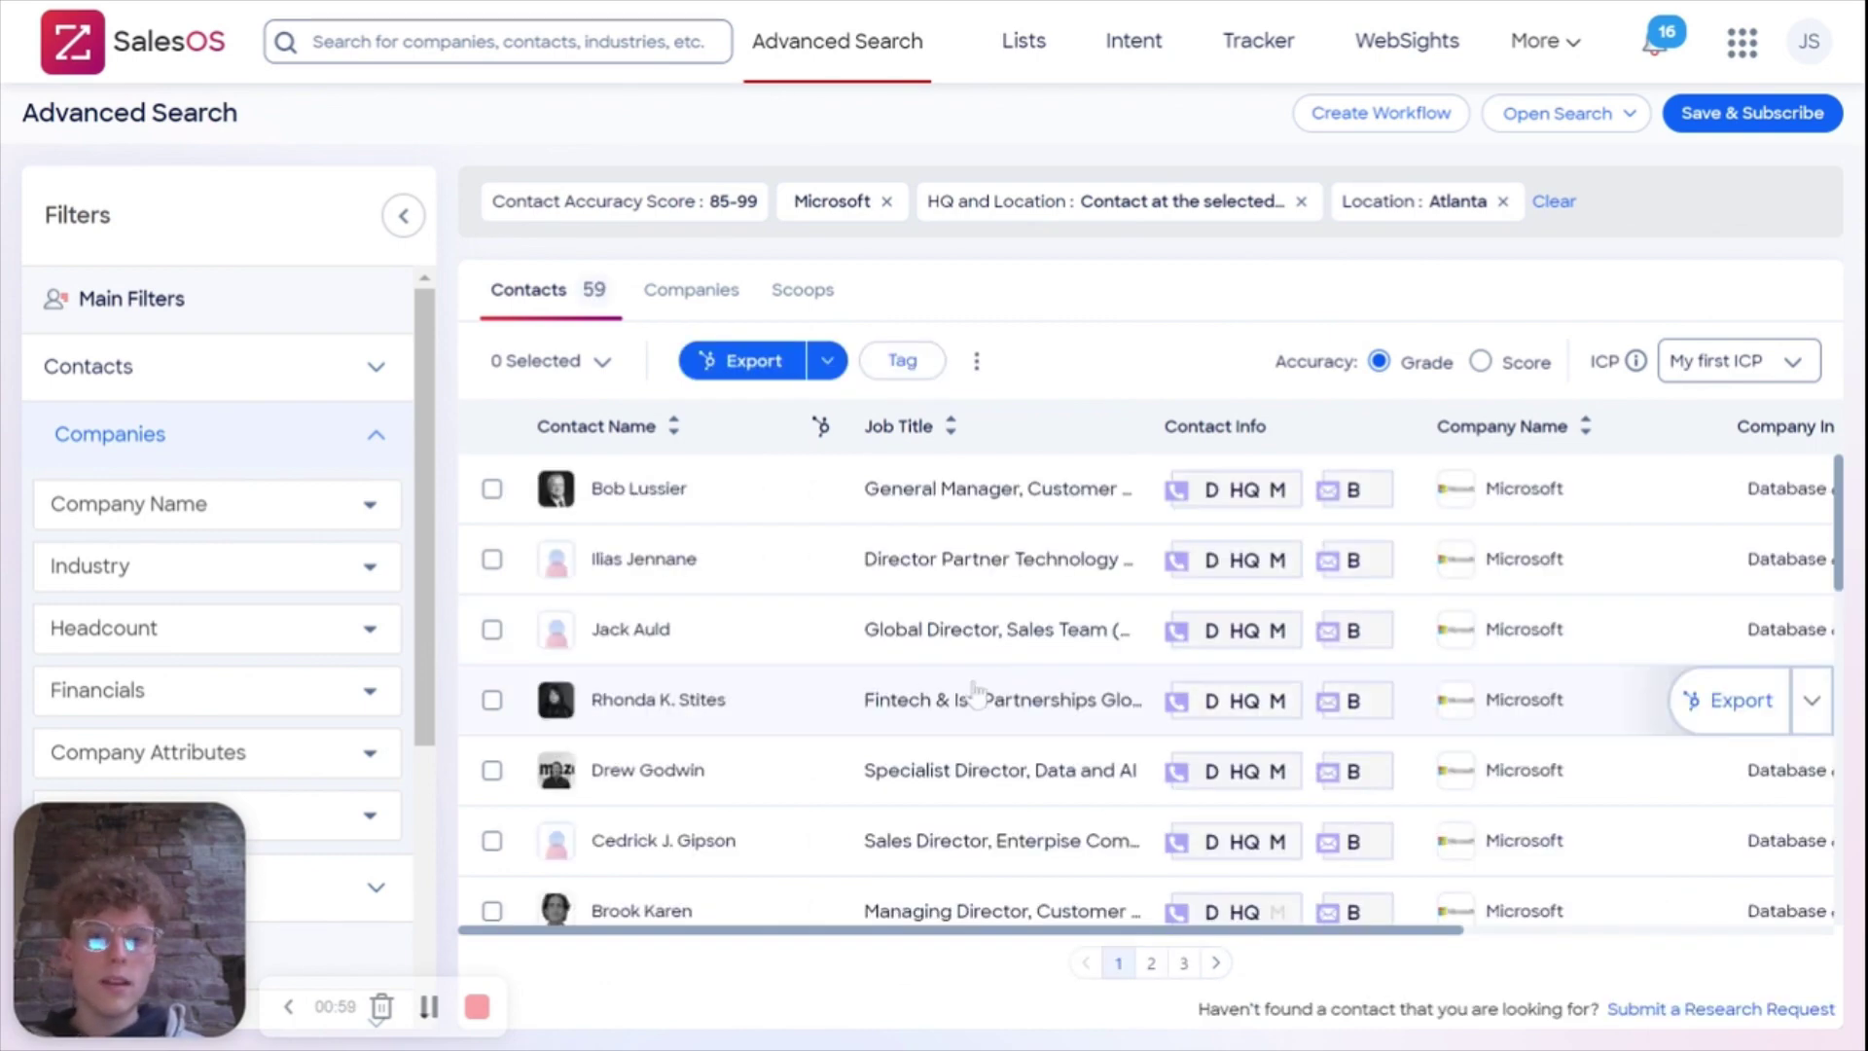
scroll(1148, 685, "down", 3)
scroll(1148, 686, "down", 1)
scroll(1147, 686, "up", 1)
scroll(1148, 687, "up", 3)
scroll(1001, 599, "down", 3)
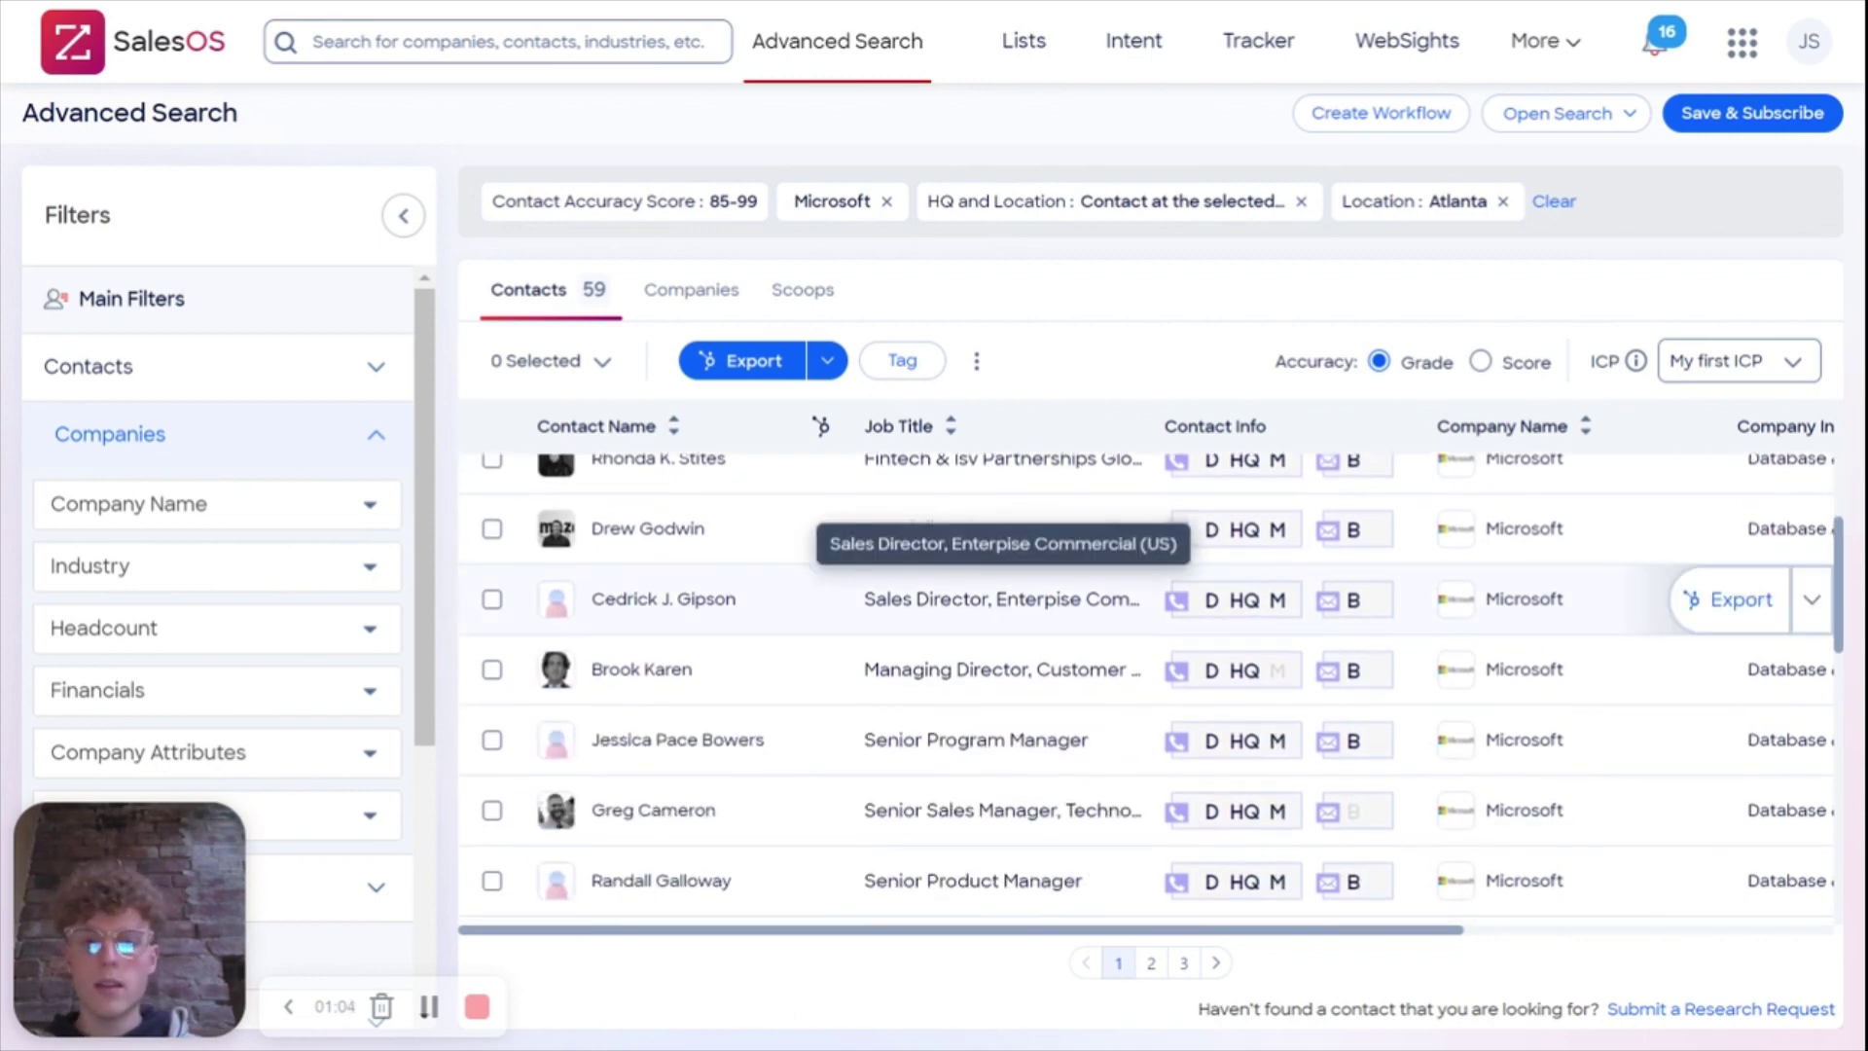
scroll(1001, 584, "down", 5)
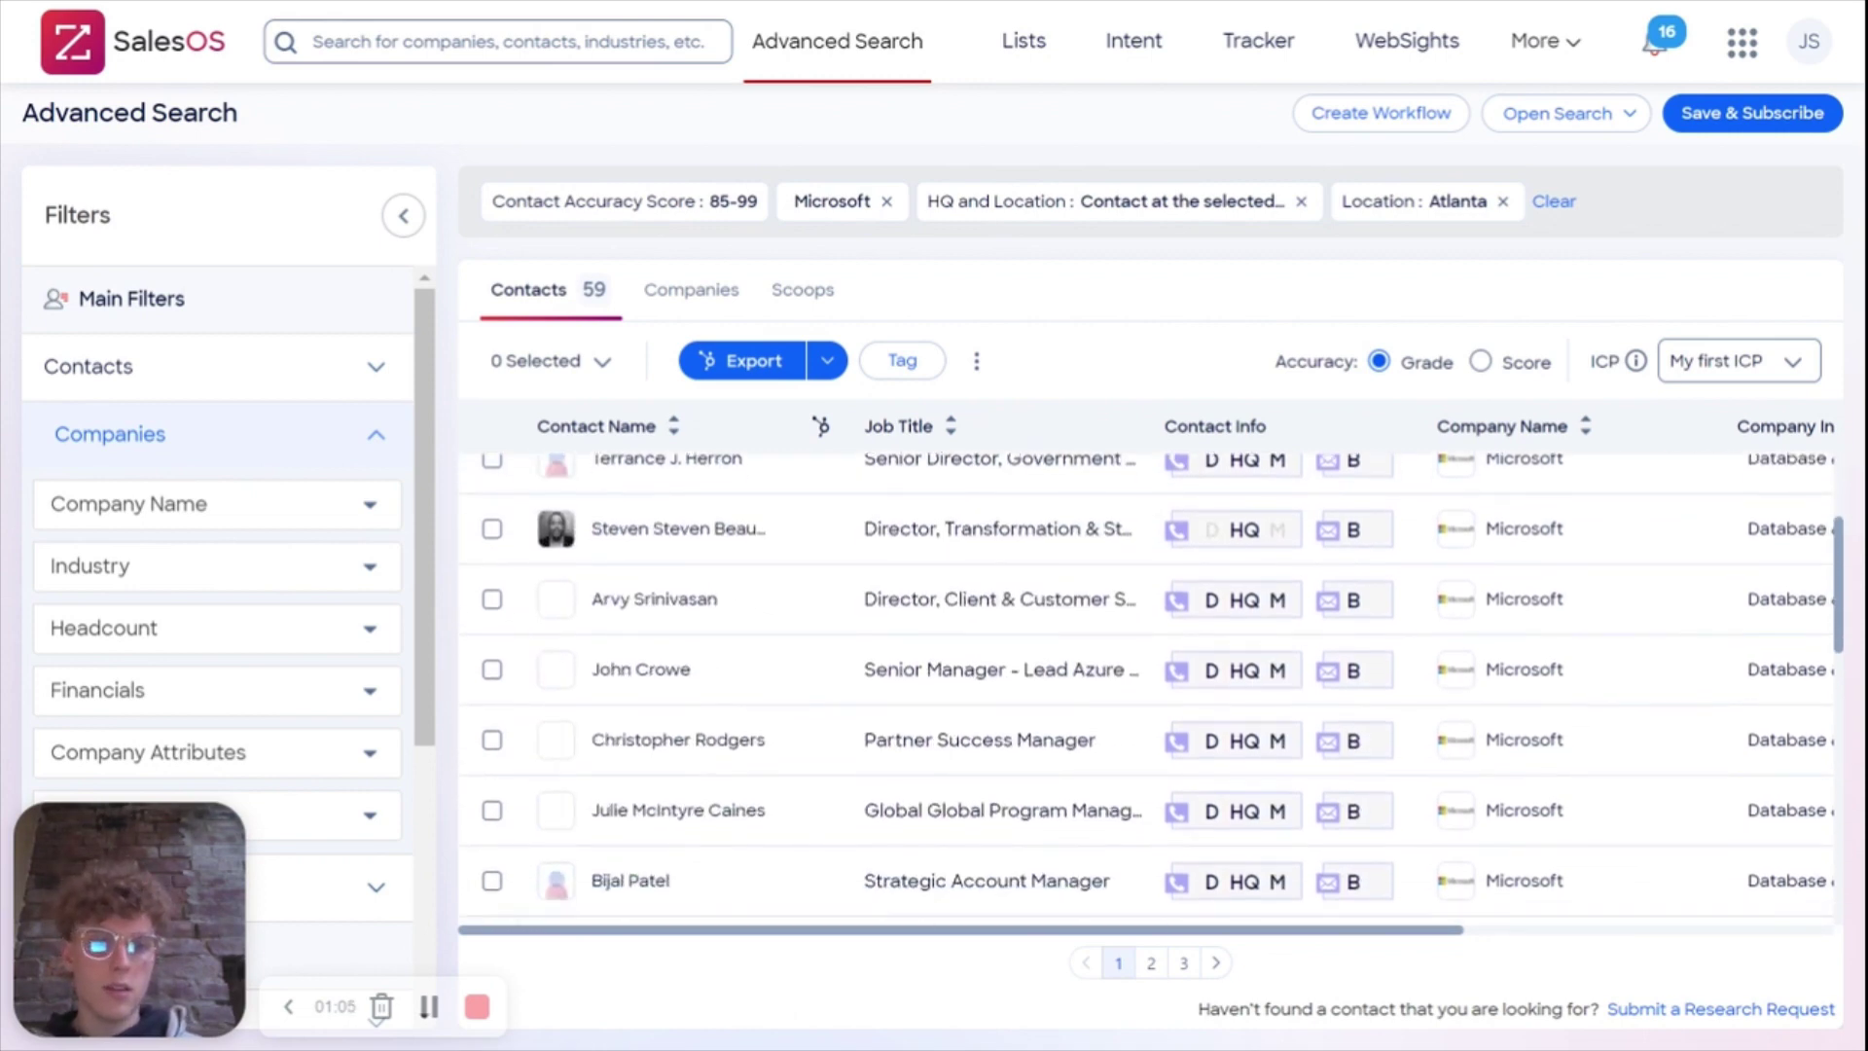
scroll(1001, 585, "down", 5)
scroll(1064, 793, "down", 5)
scroll(1067, 800, "up", 3)
mouse_move(1067, 770)
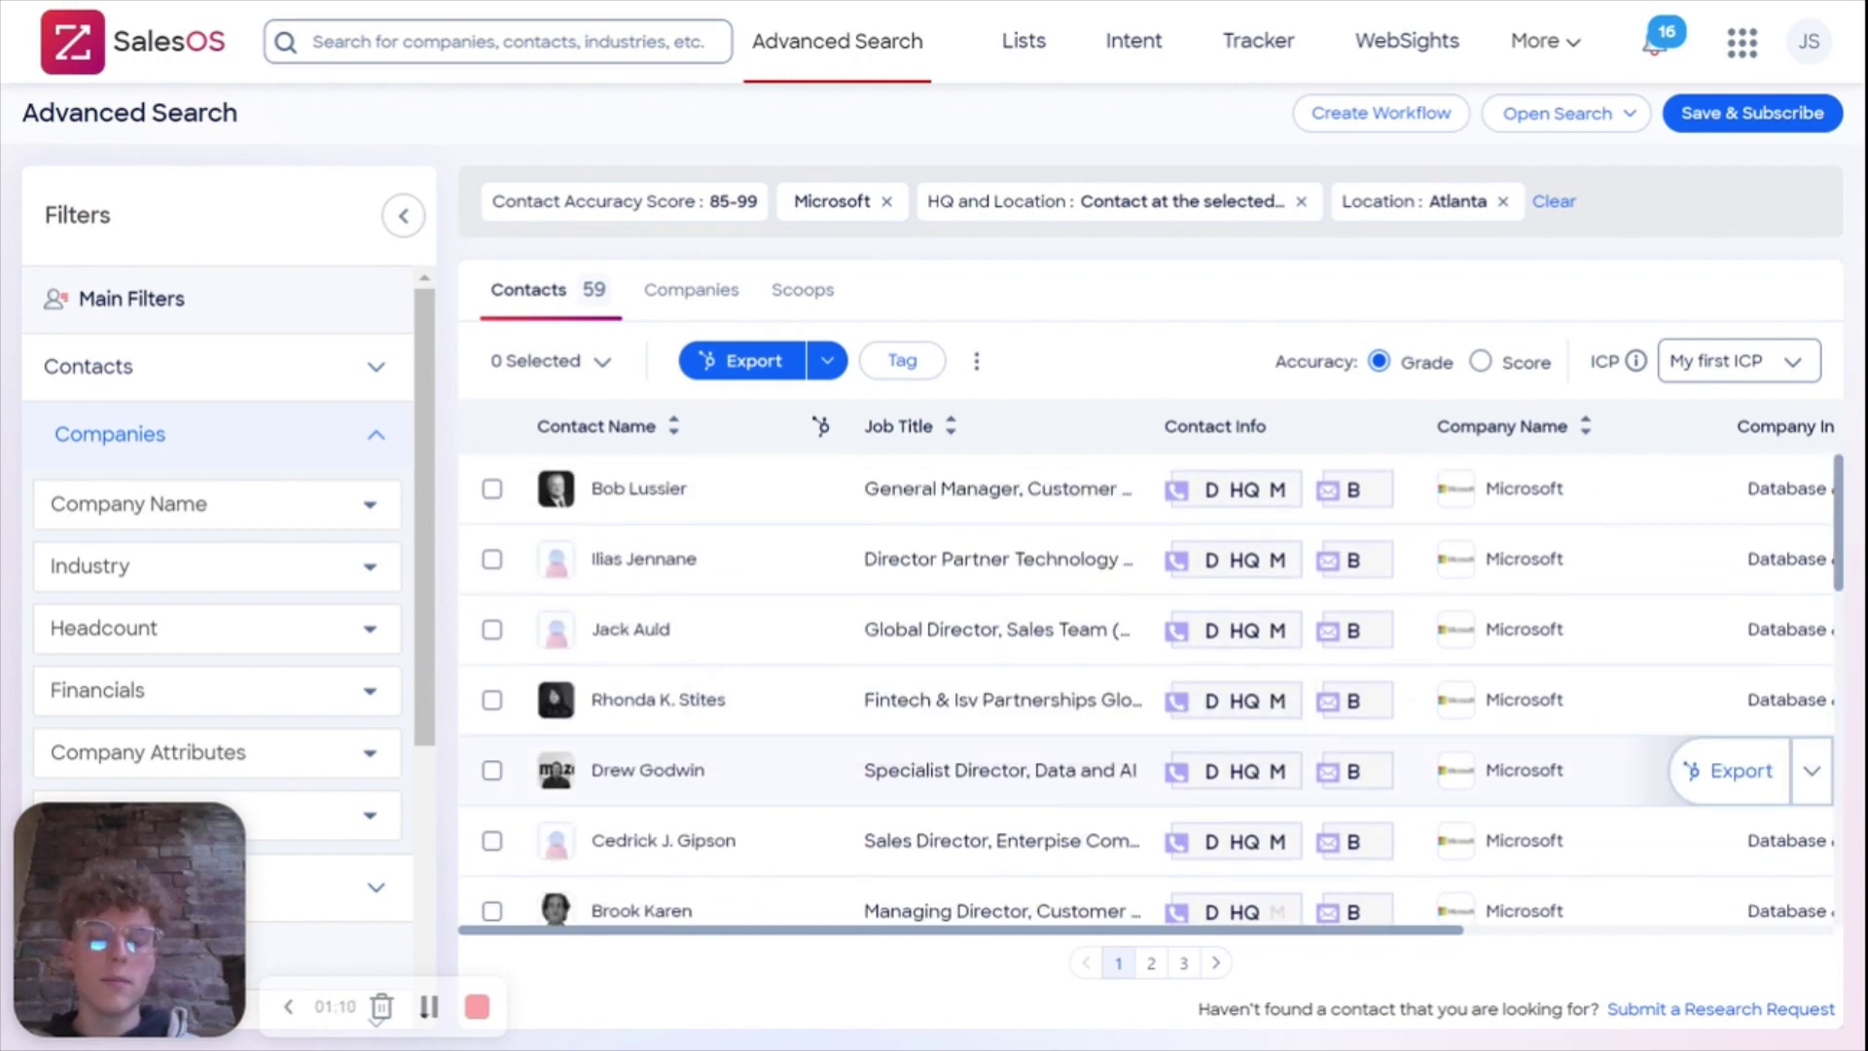